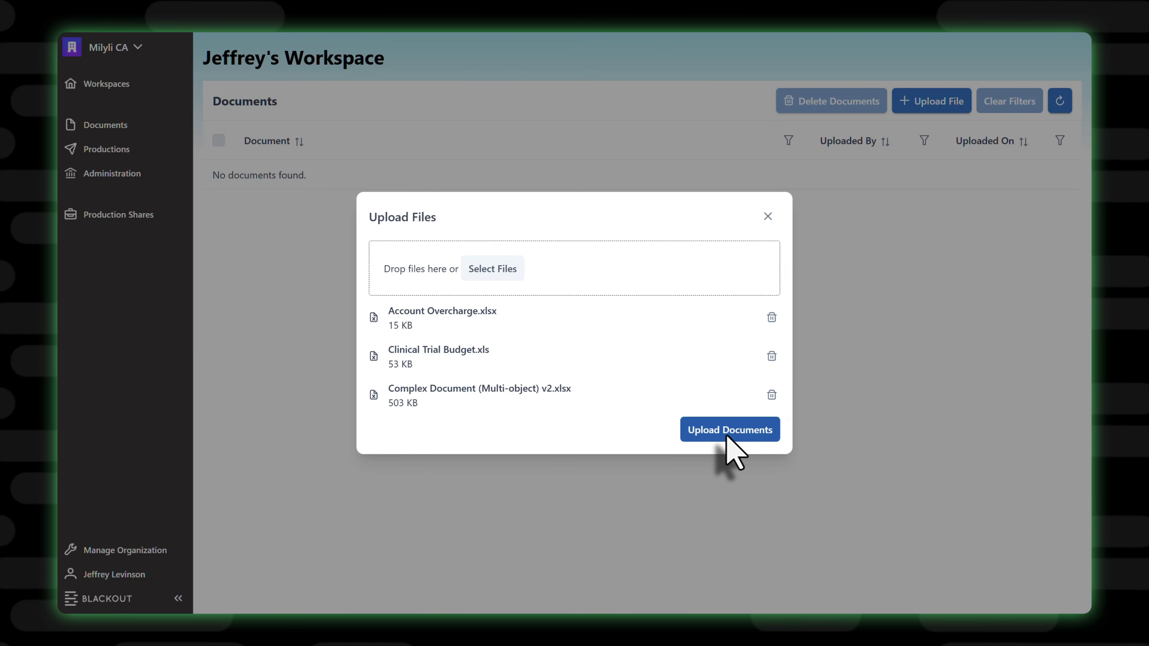
- Upload Account Overcharge.xlsx, Clinical Trial Budget.xls and Complex Document (Multi-object) v2.xlsx to the workspace
left_click(729, 432)
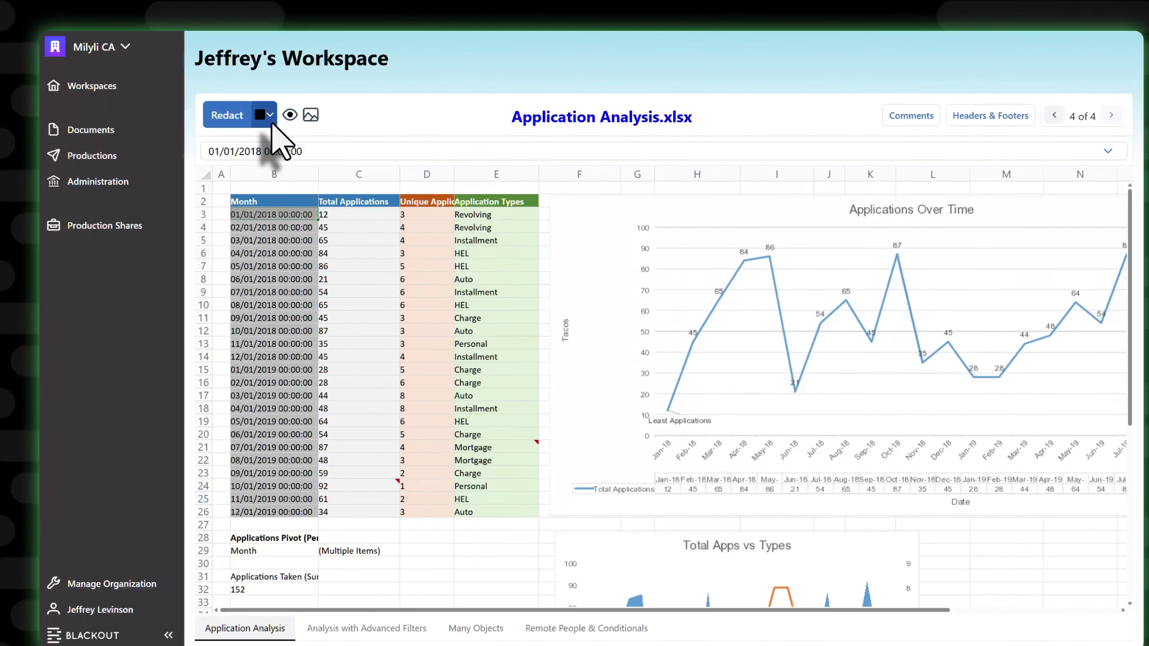
- Examine the style options for Text redactions, close them without saving and return the redaction type to Black
left_click(273, 111)
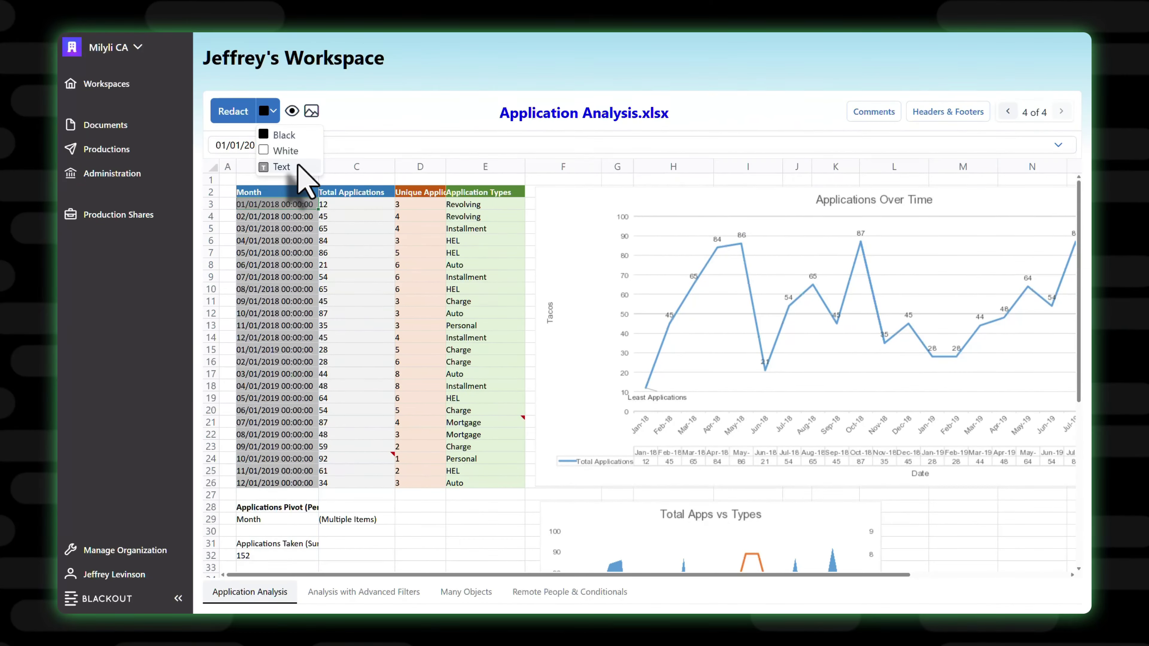
left_click(261, 336)
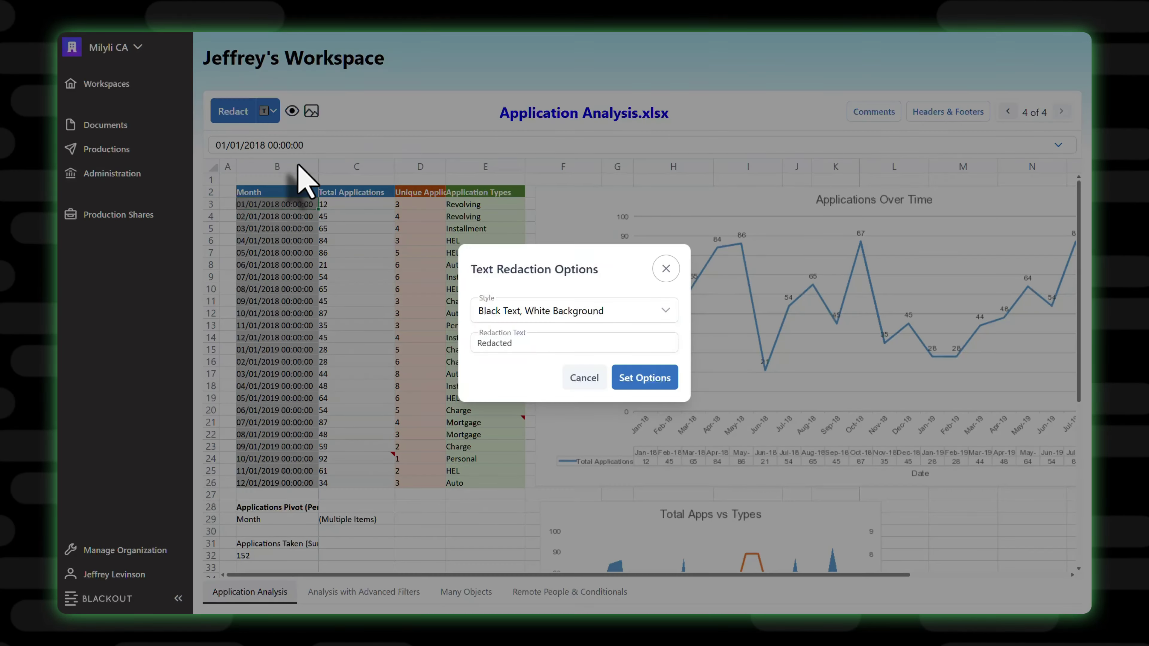
left_click(652, 310)
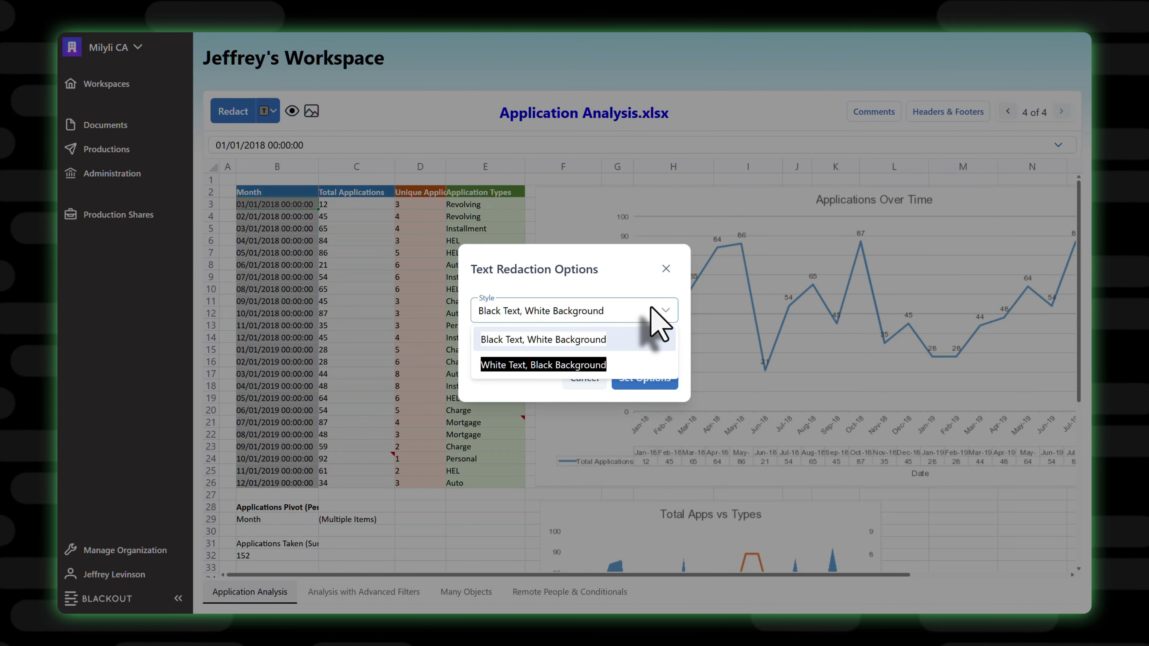
left_click(665, 269)
left_click(666, 268)
left_click(267, 112)
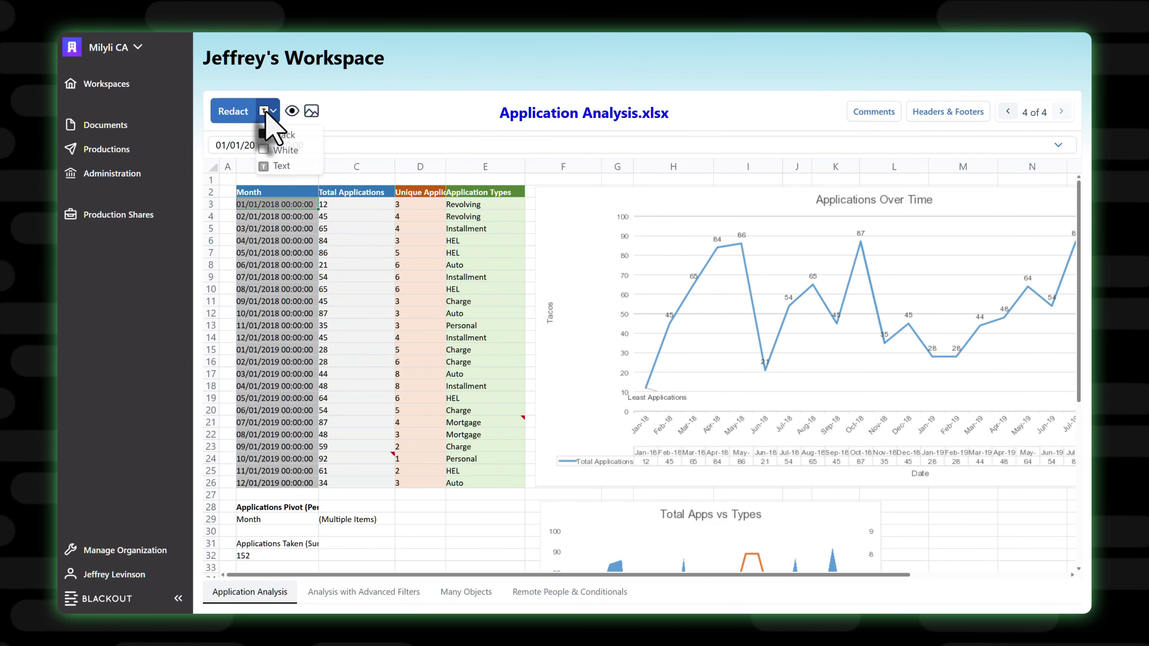
left_click(277, 135)
- Try selecting a single cell, a whole row and a whole column: B4, row 4 and column C
left_click(281, 217)
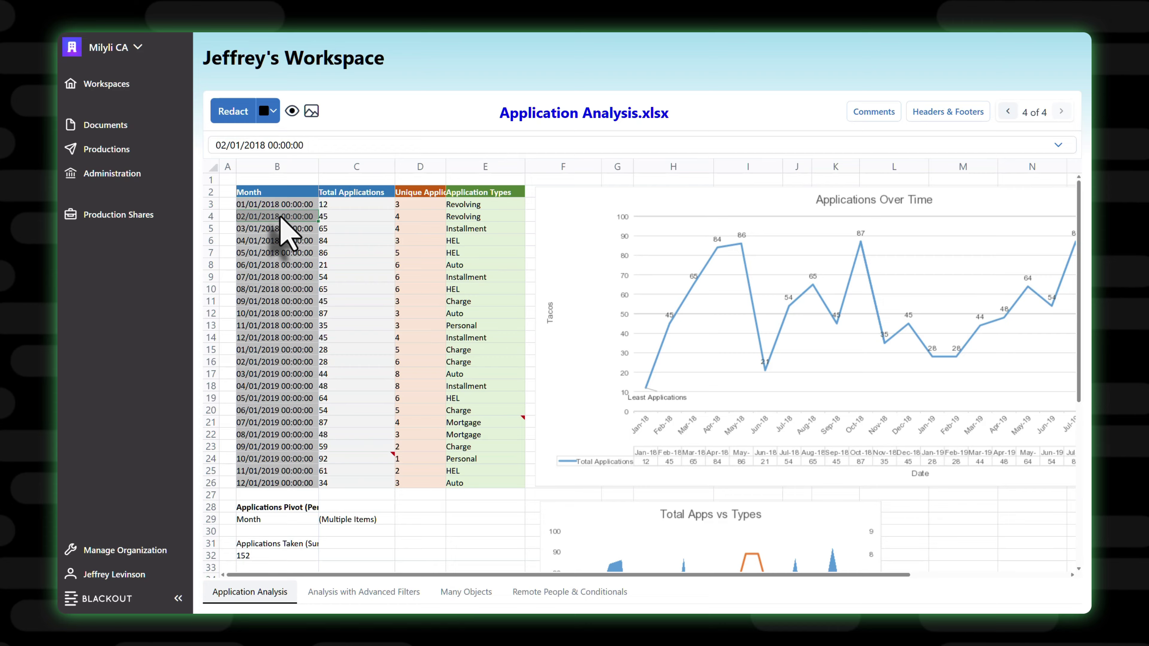
left_click(209, 216)
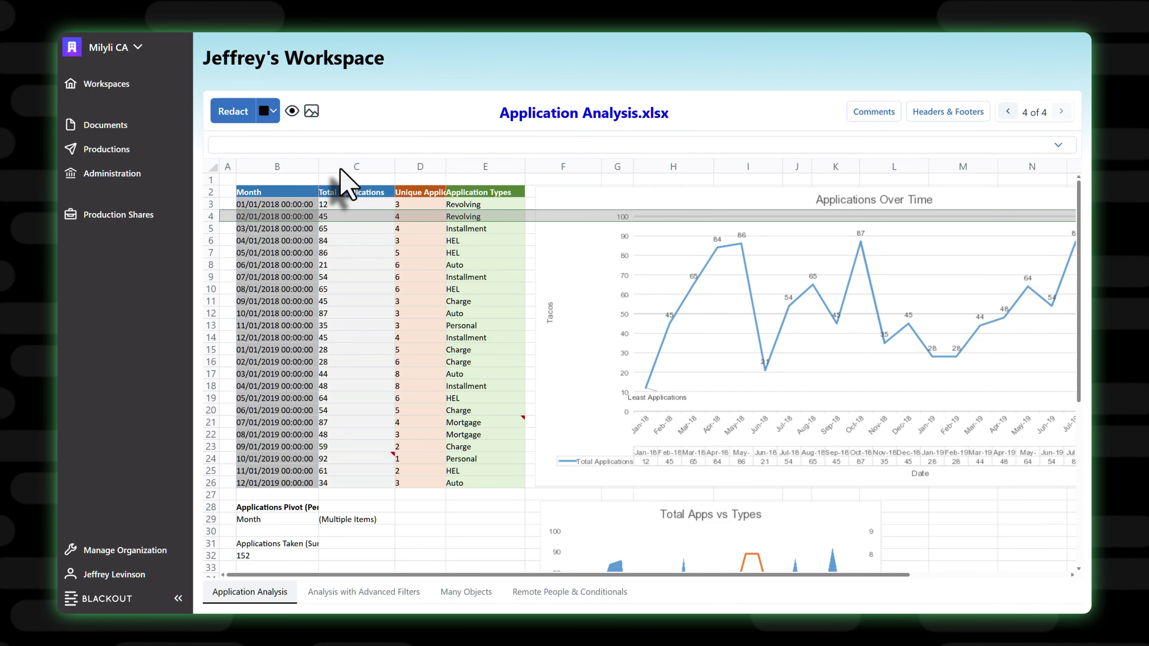
left_click(356, 167)
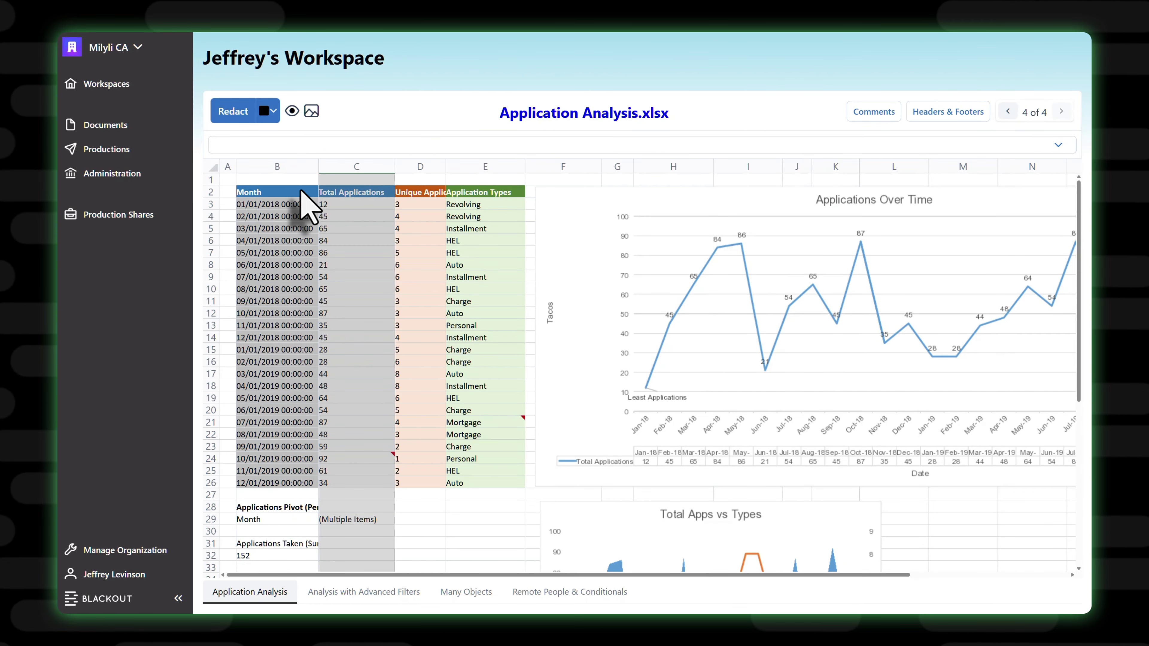
- Redact cells B3 to E3 together with cells C4 and D4 in black
left_click(268, 204)
left_click(351, 204)
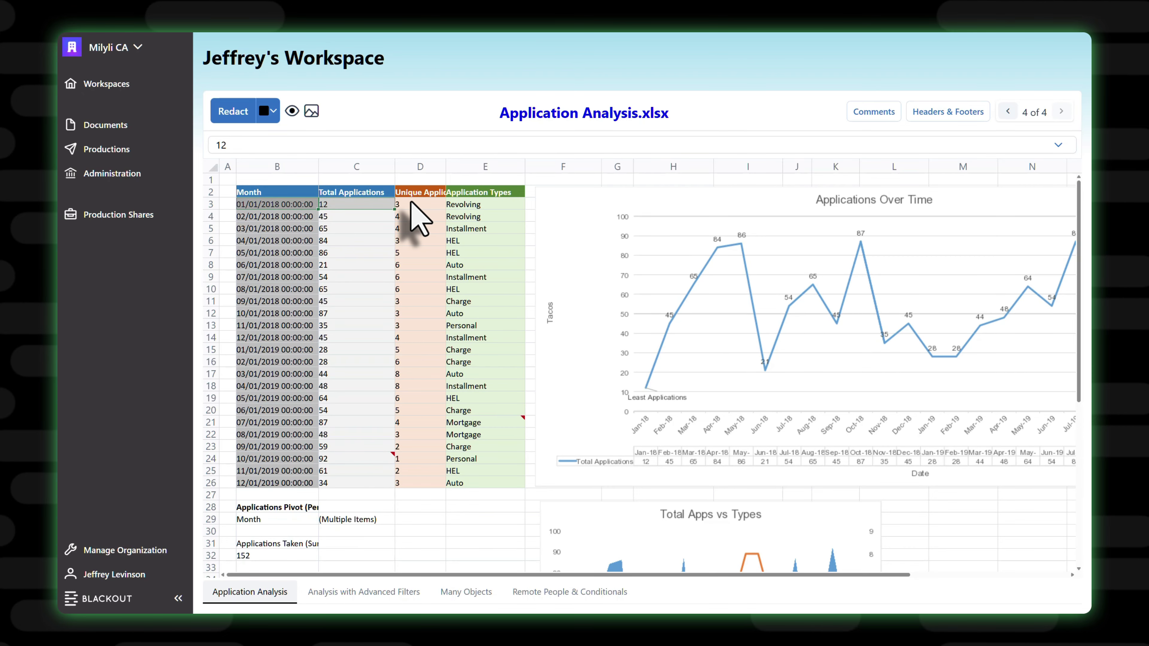
left_click(401, 205)
left_click(452, 205)
left_click(411, 217)
left_click(353, 216)
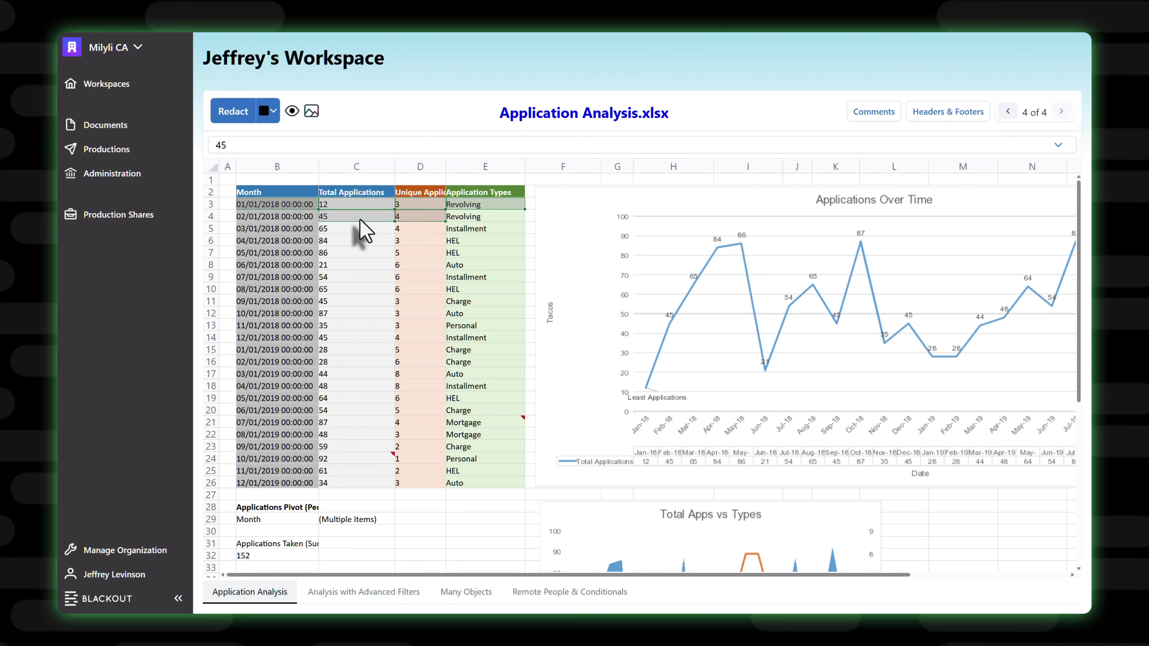
left_click(235, 118)
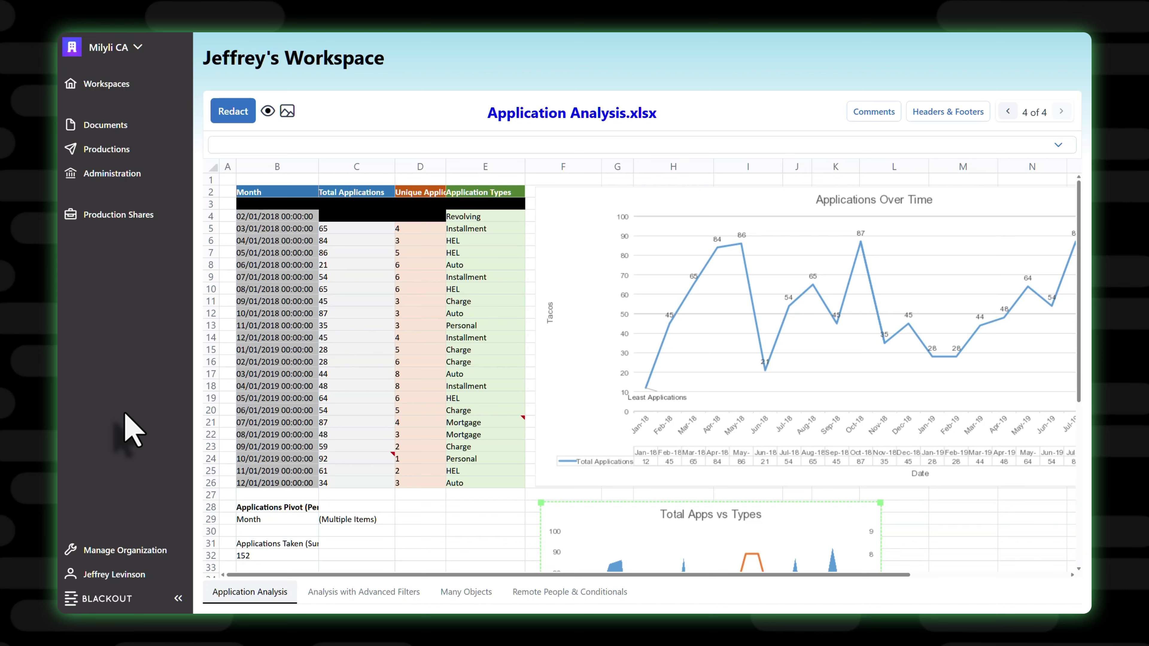
- Redact the Applications Over Time chart and the Total Apps vs Types chart
right_click(656, 386)
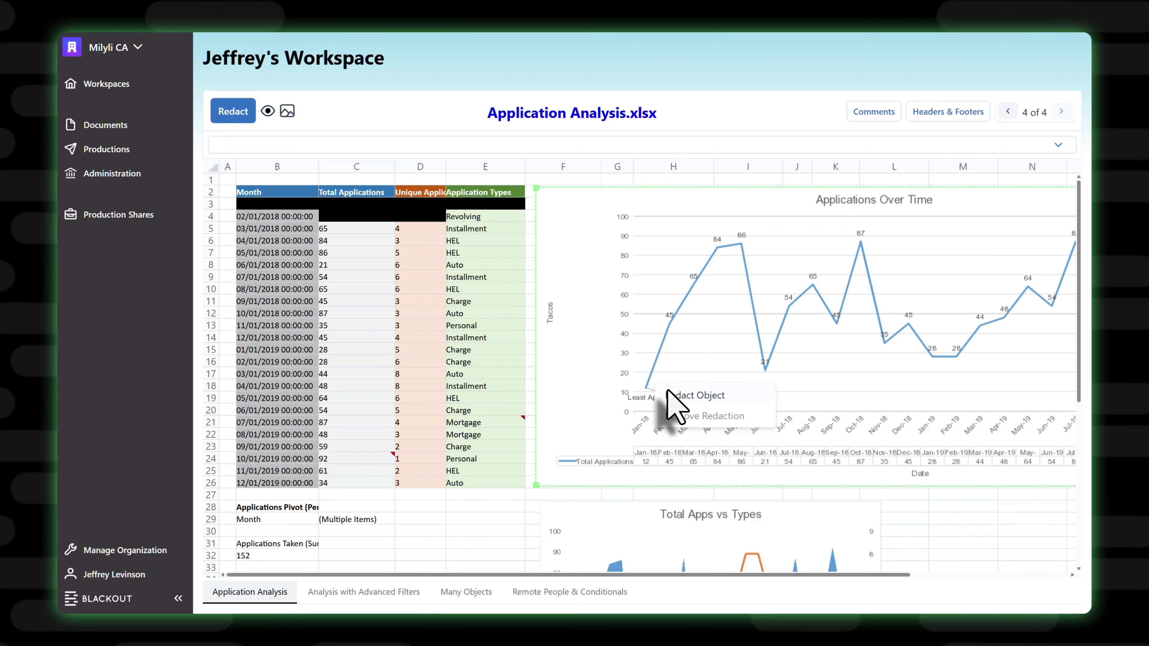
left_click(674, 396)
scroll(685, 407, "down", 5)
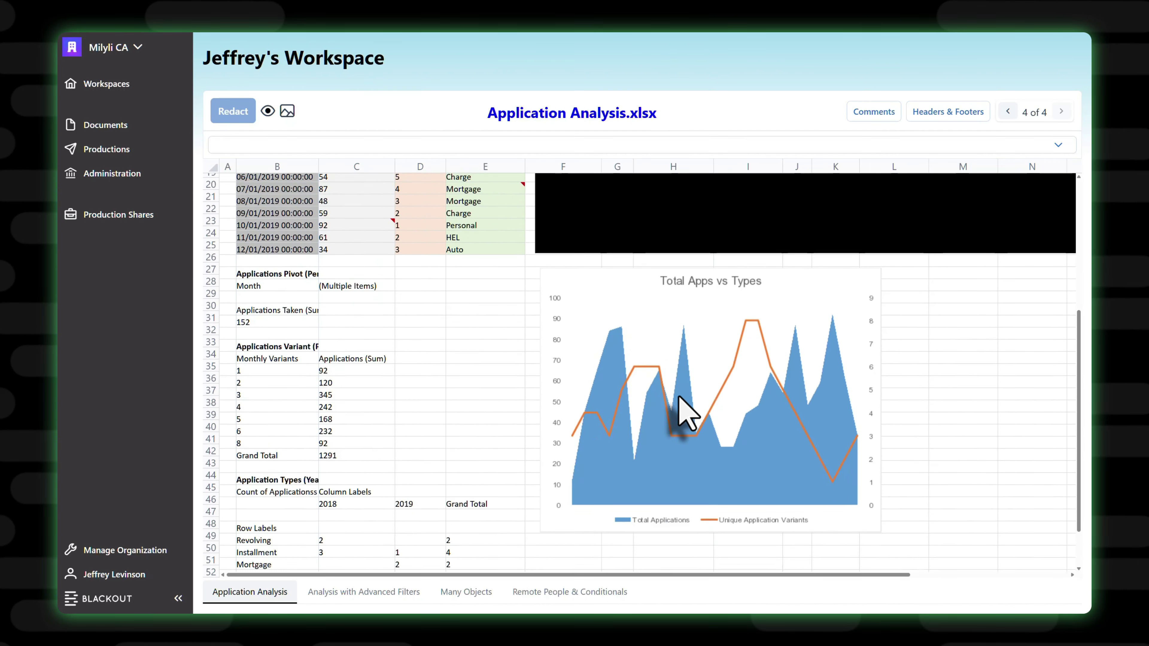
left_click(666, 368)
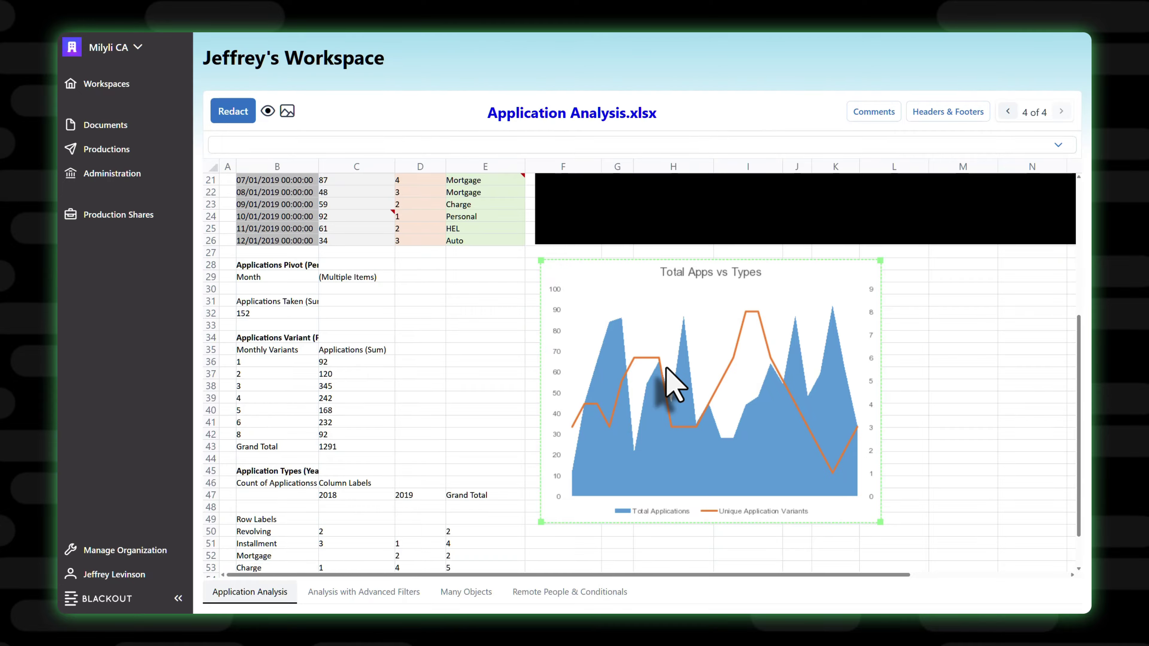
left_click(233, 131)
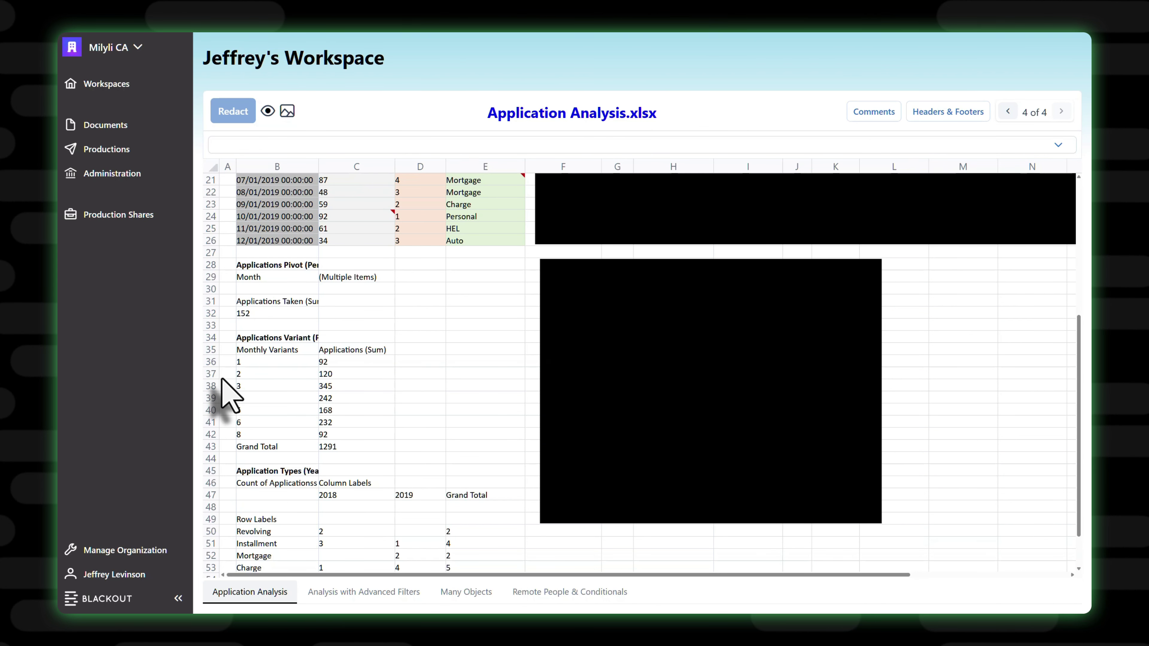
- Replace the person's name in the comment on cell E21 with REDACTED and save the comment
left_click(873, 111)
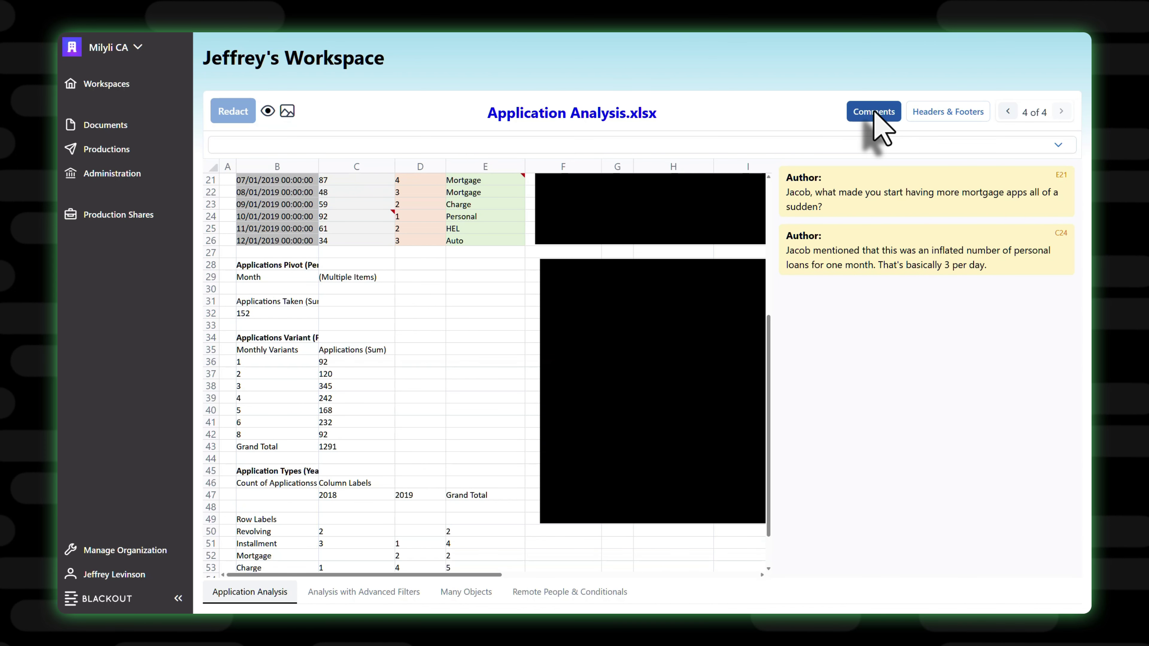
left_click(932, 180)
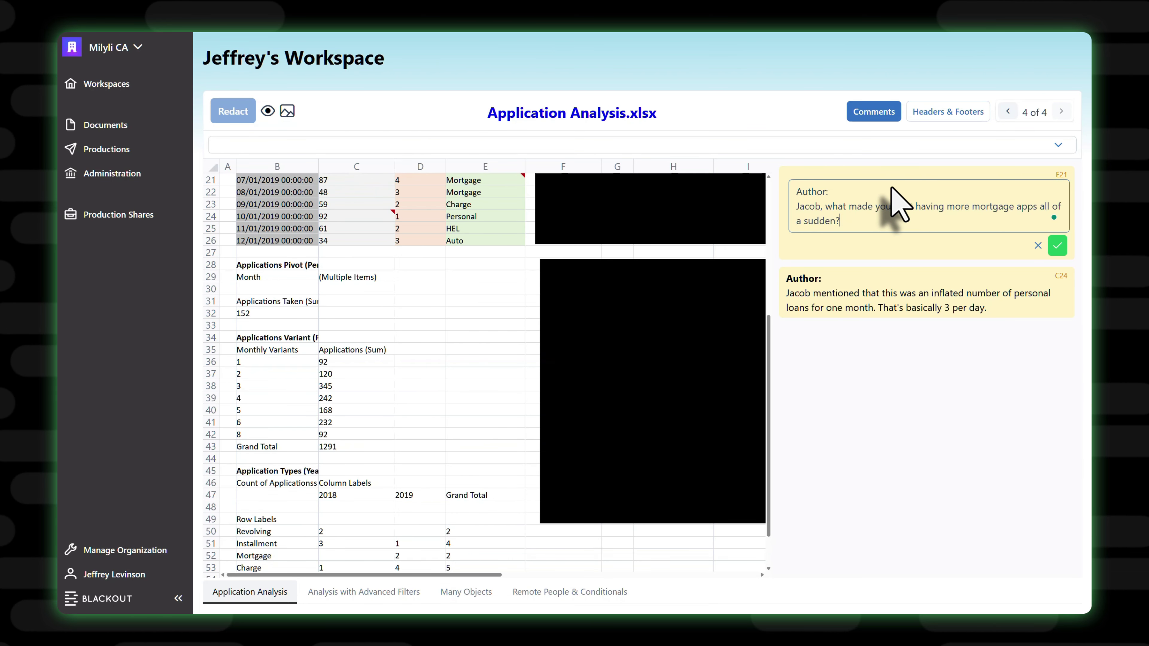
double_click(806, 208)
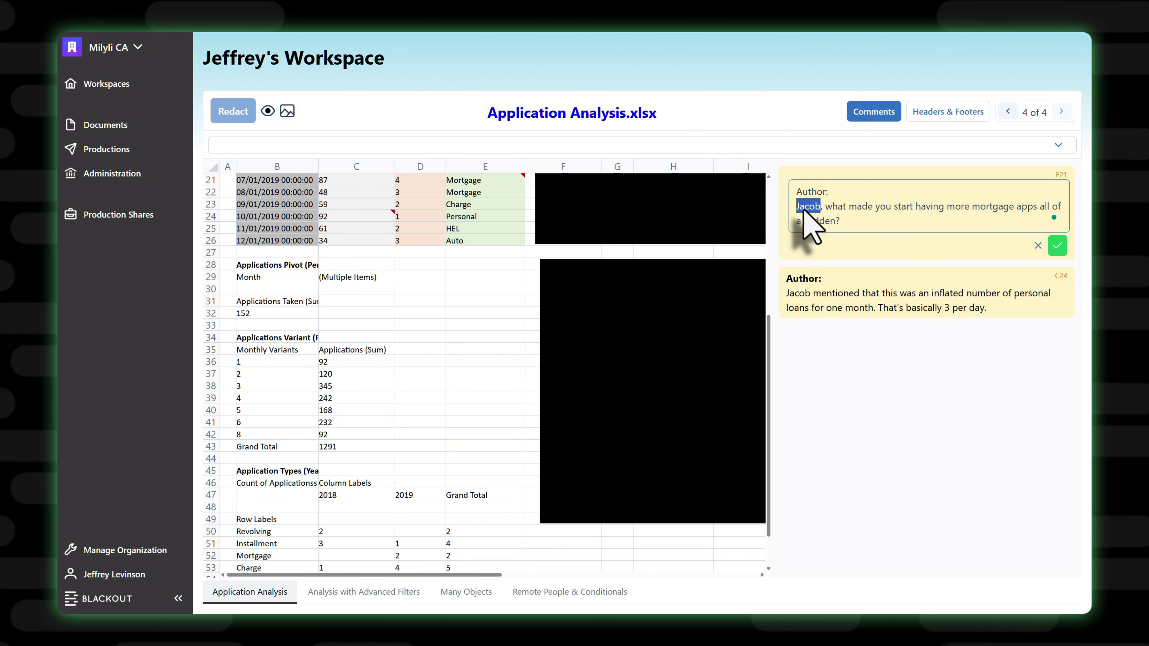
type("REDACTED")
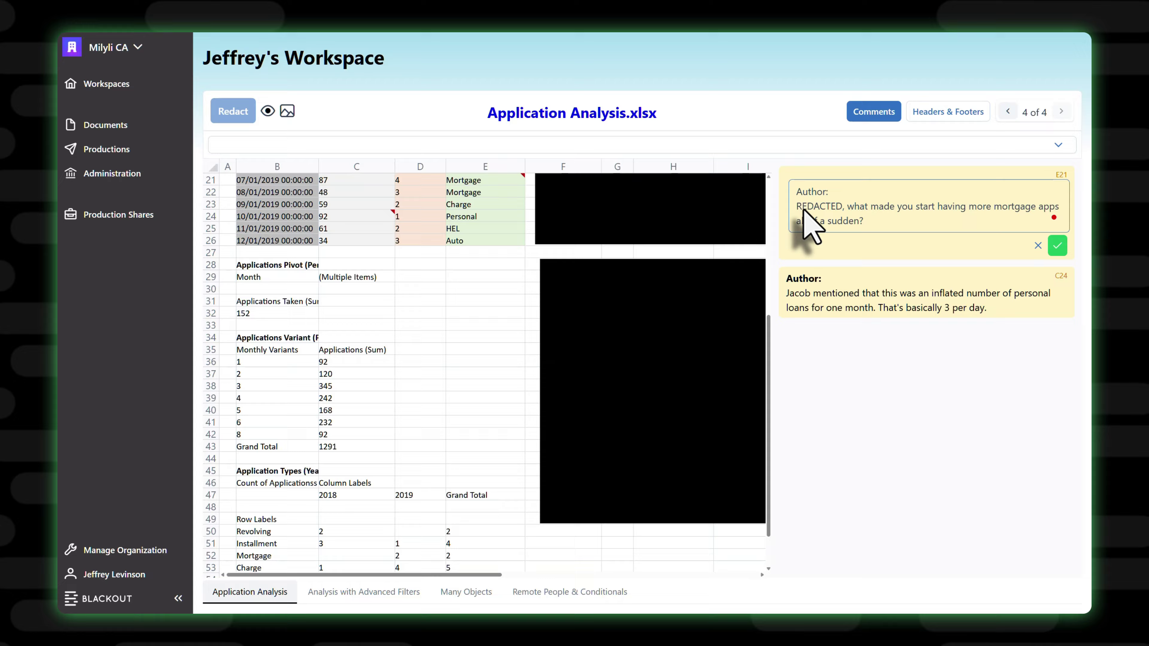
left_click(1057, 247)
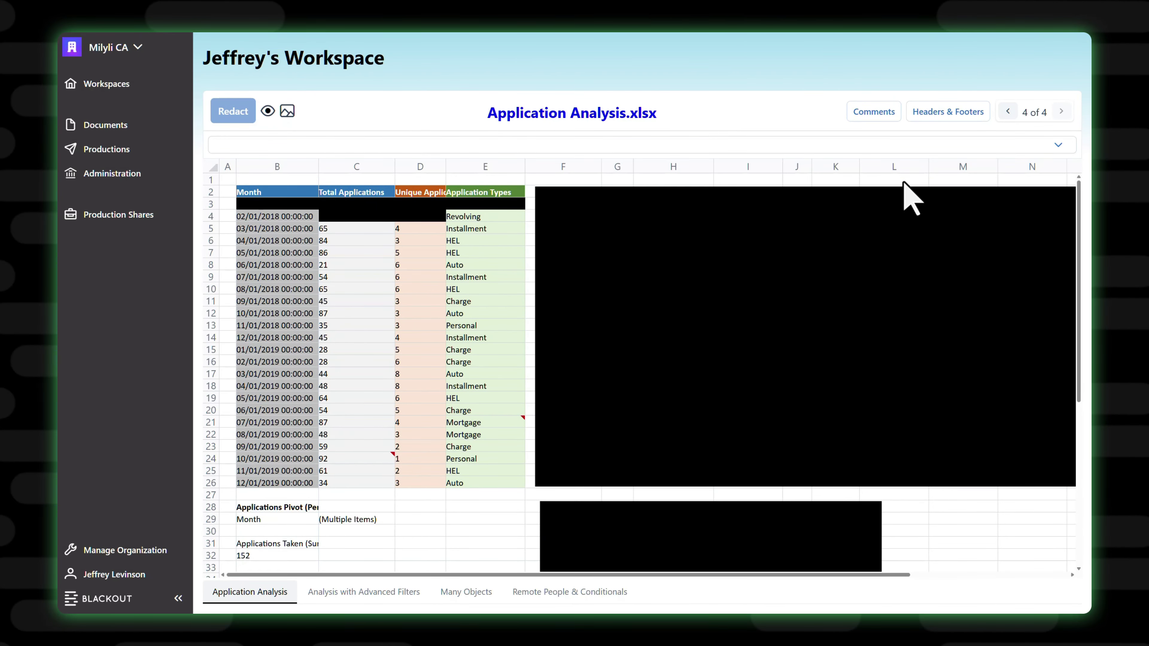
- Replace the entire First Page Header Right text with REDACTED and save it
left_click(955, 114)
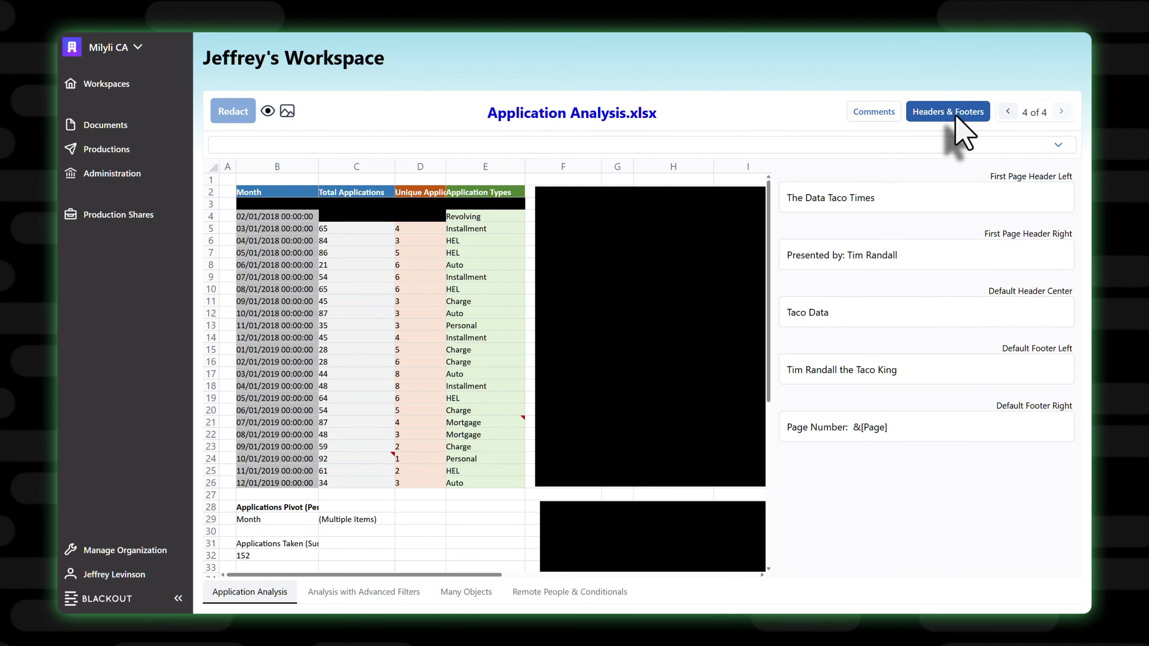
left_click(944, 256)
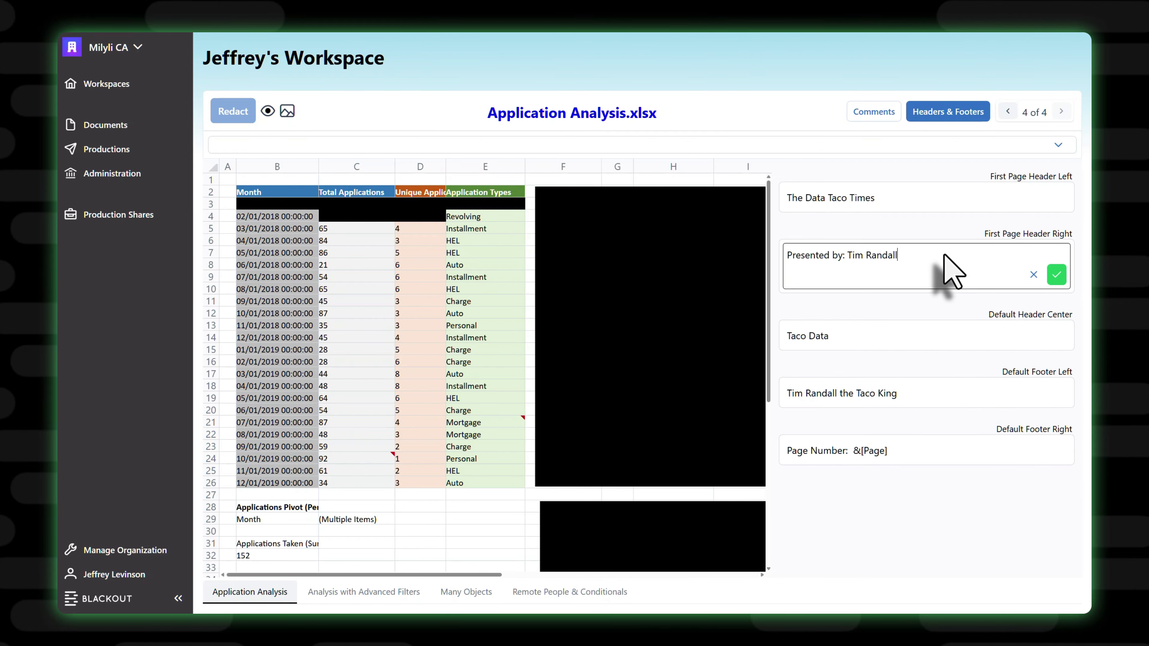
left_click_drag(894, 256, 788, 258)
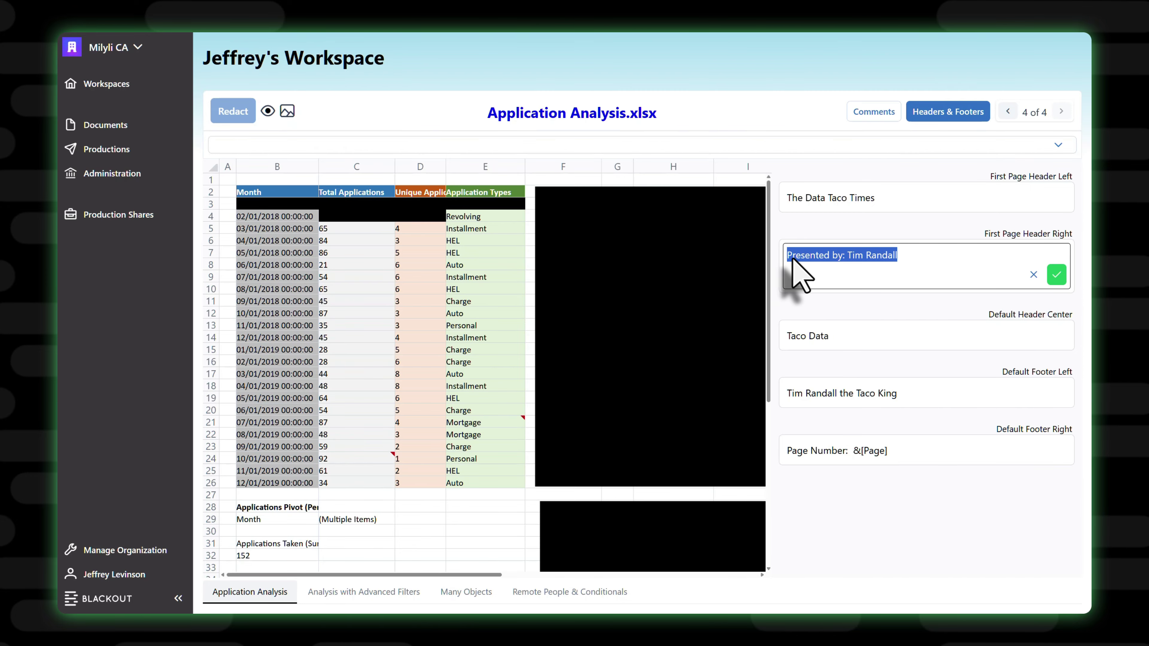
key("BackSpace")
type("RE")
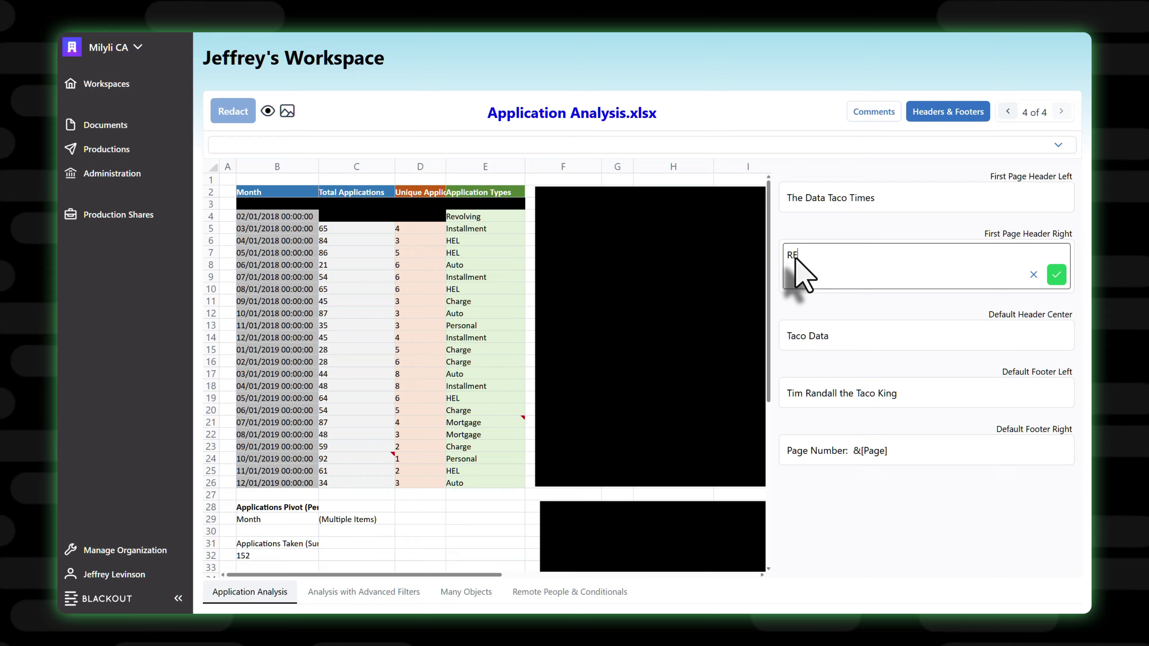
type("DACTED")
left_click(1056, 274)
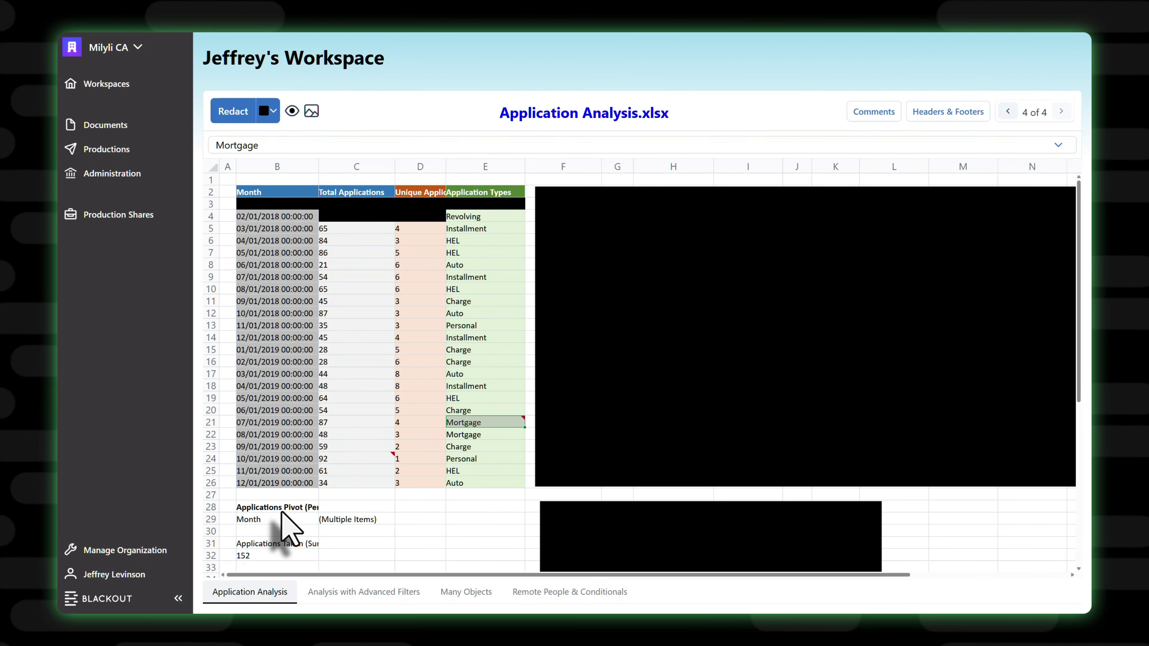
- Rename the Application Analysis sheet as REDACTED
right_click(253, 591)
double_click(256, 591)
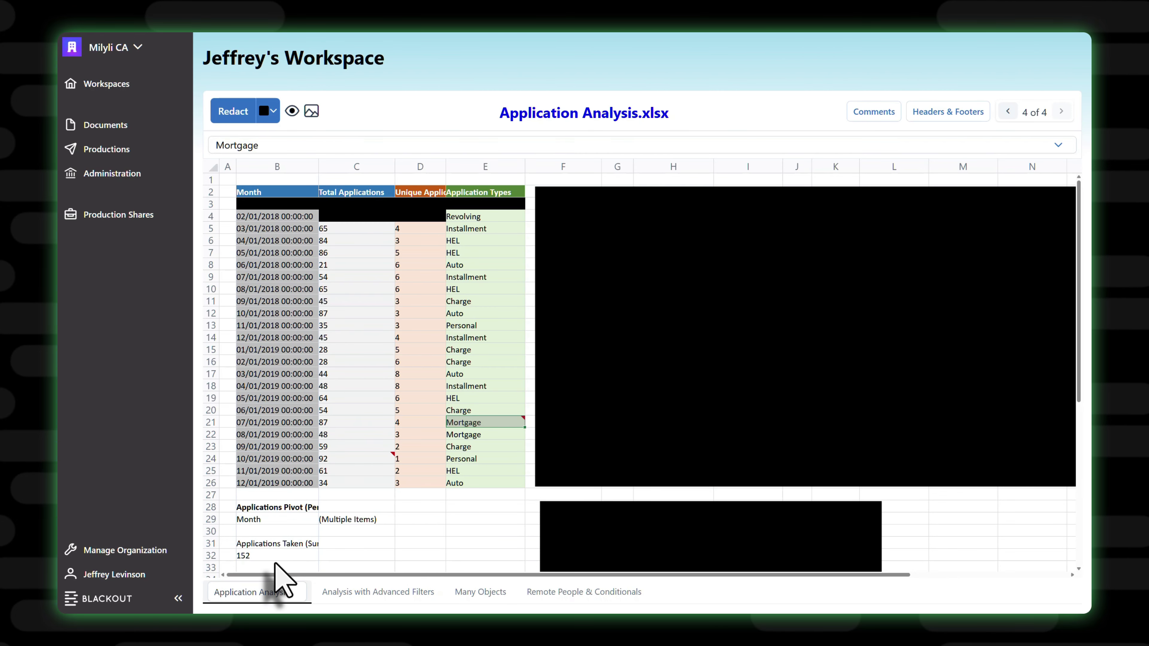
key("ctrl+a")
key("BackSpace")
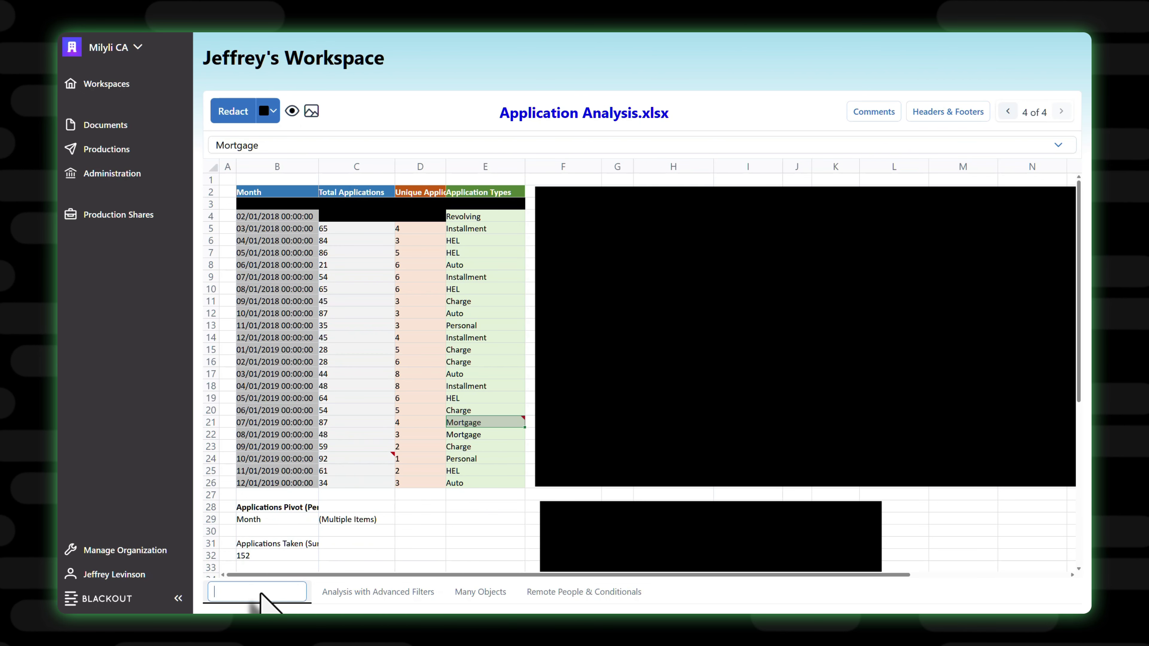
type("REDACTED")
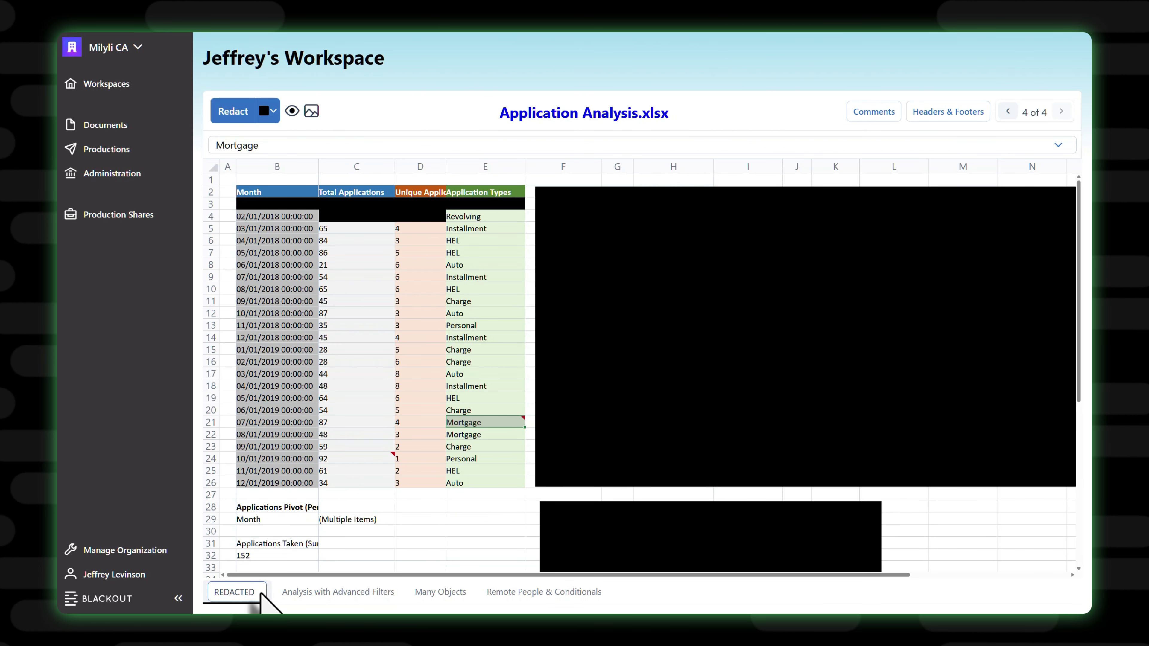
key("Return")
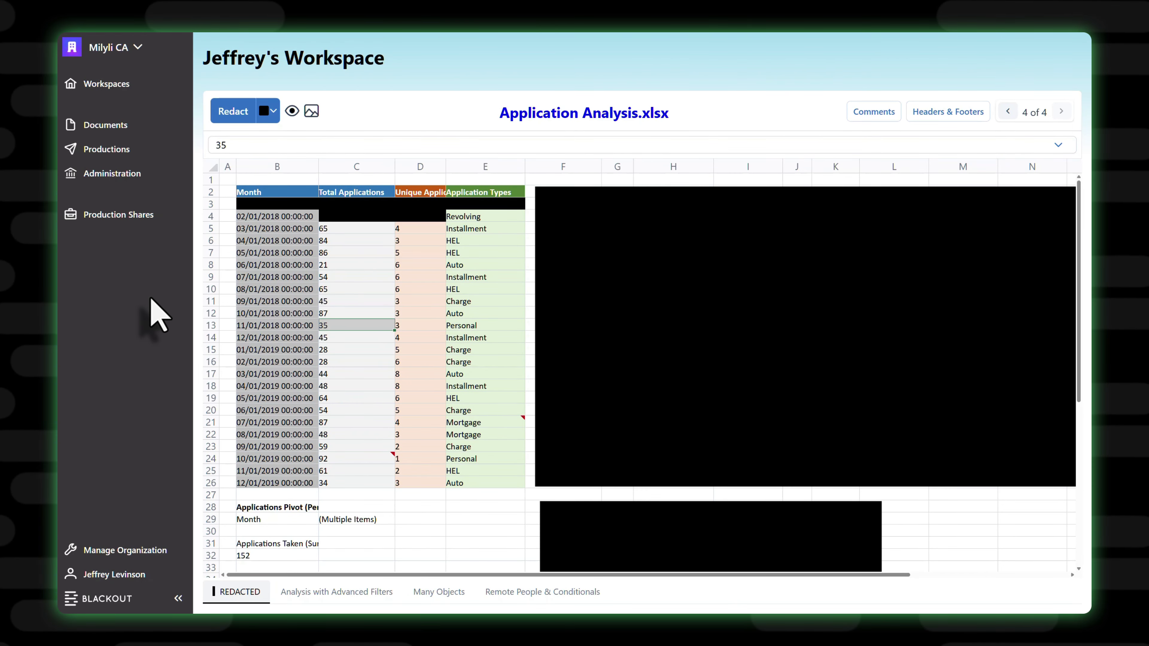
- Redact the entire current sheet in black
left_click(271, 112)
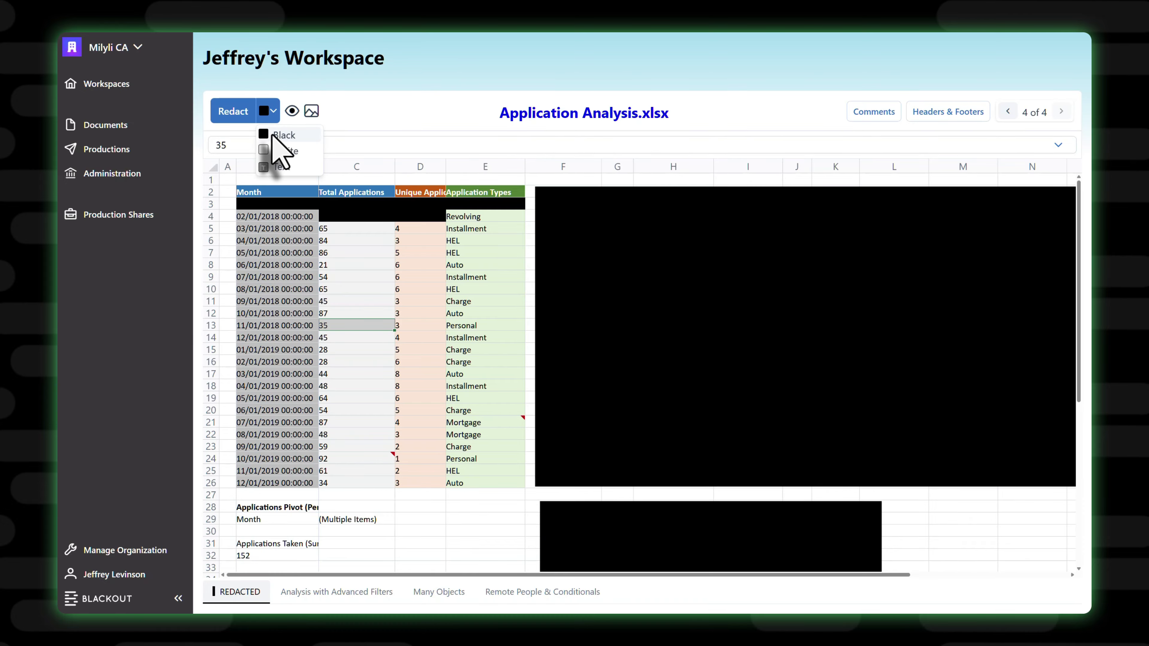
left_click(274, 134)
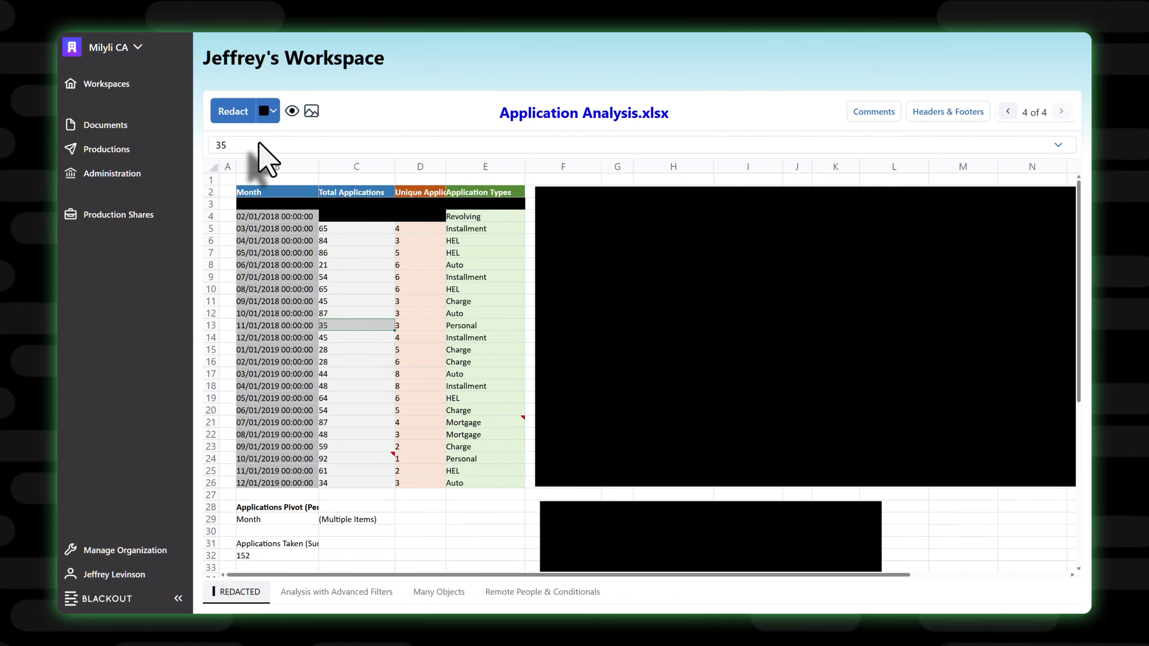
left_click(212, 170)
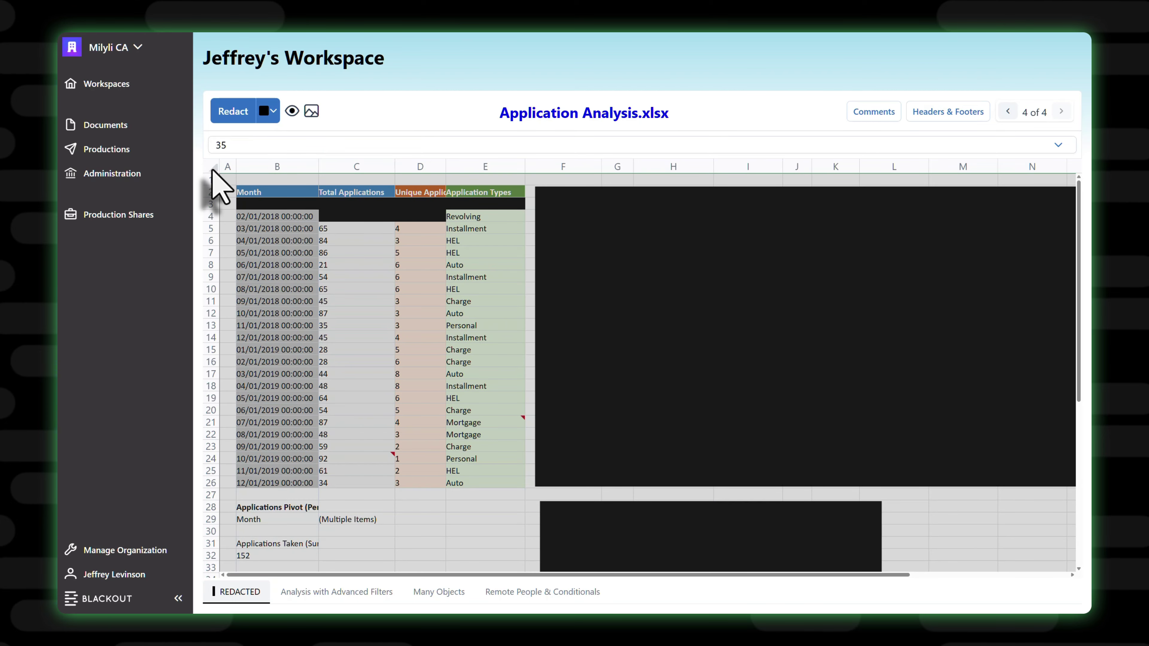
left_click(240, 118)
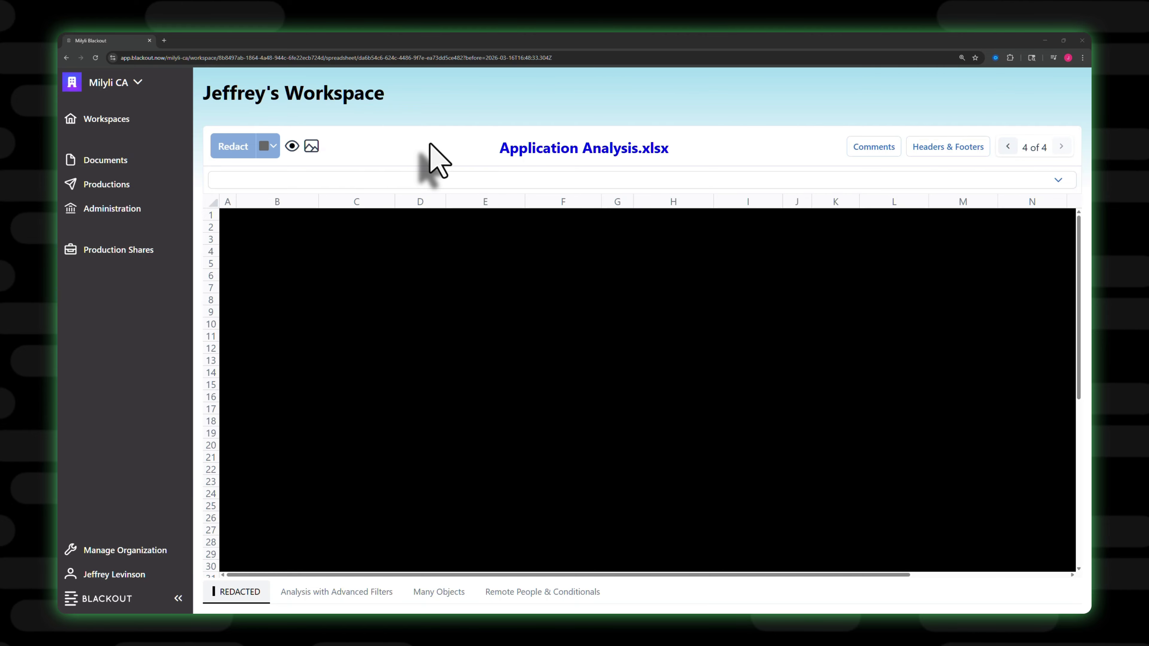
- Remove the redaction covering the whole sheet
right_click(327, 275)
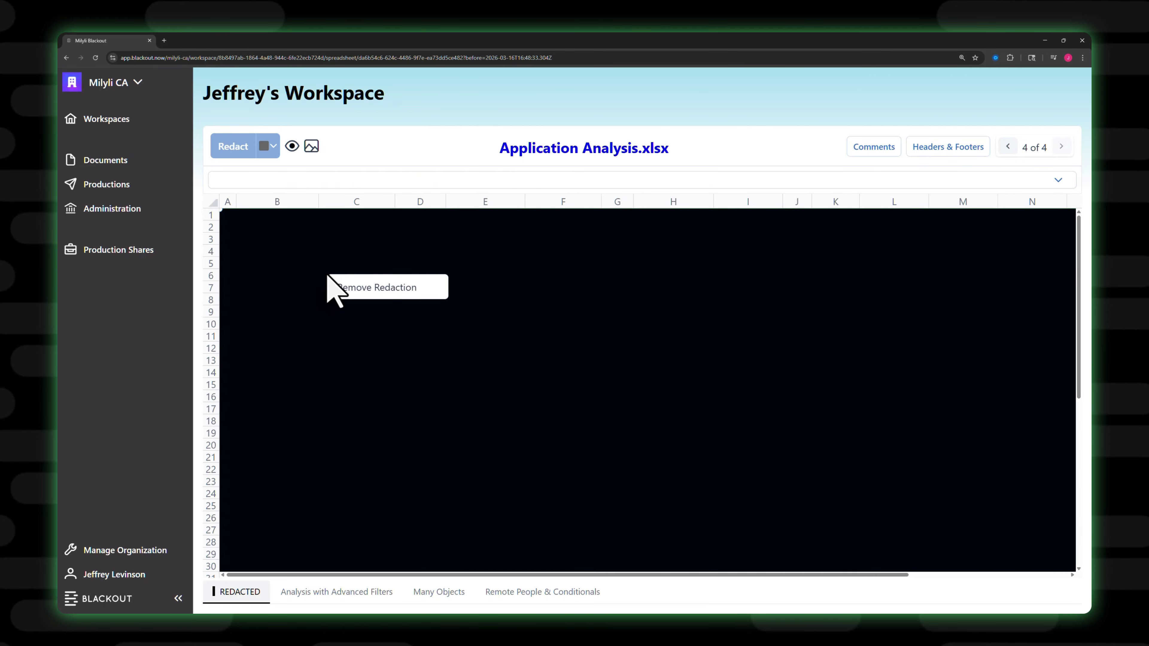
left_click(371, 288)
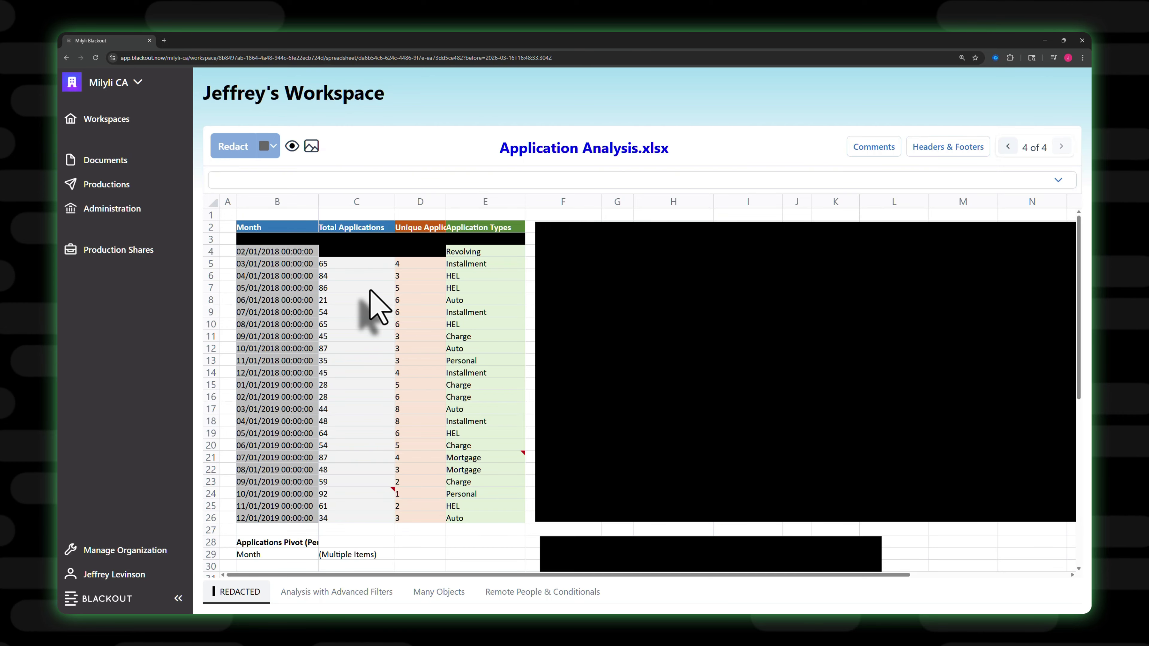
- Restore the original name of the sheet that was redacted as REDACTED
right_click(239, 596)
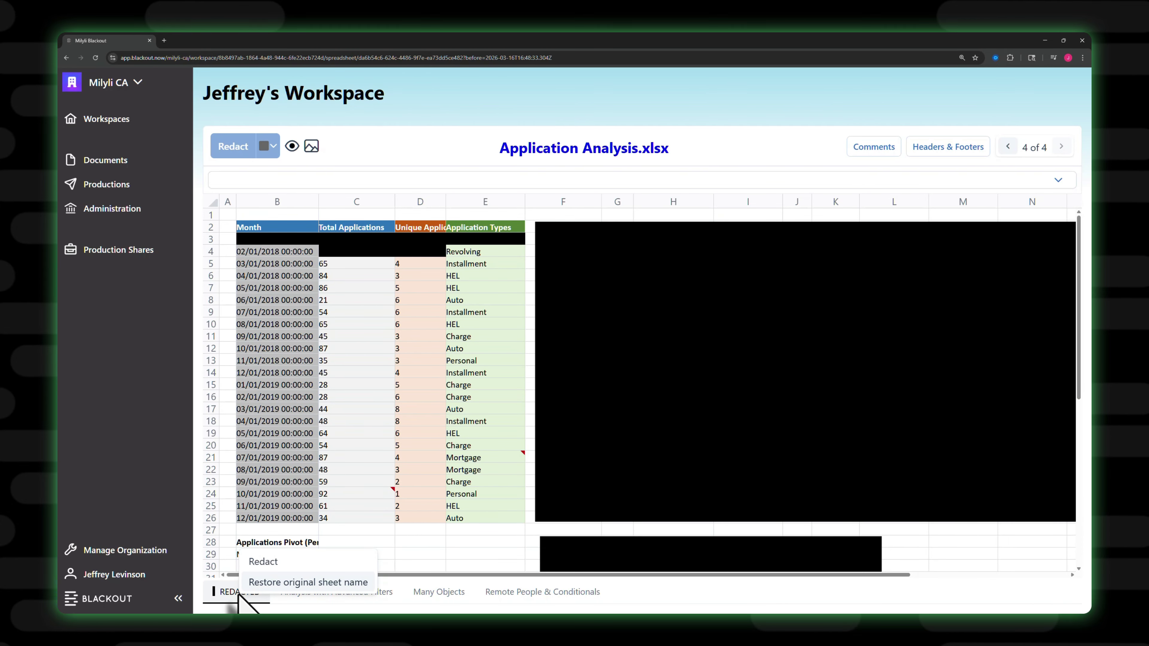
left_click(261, 584)
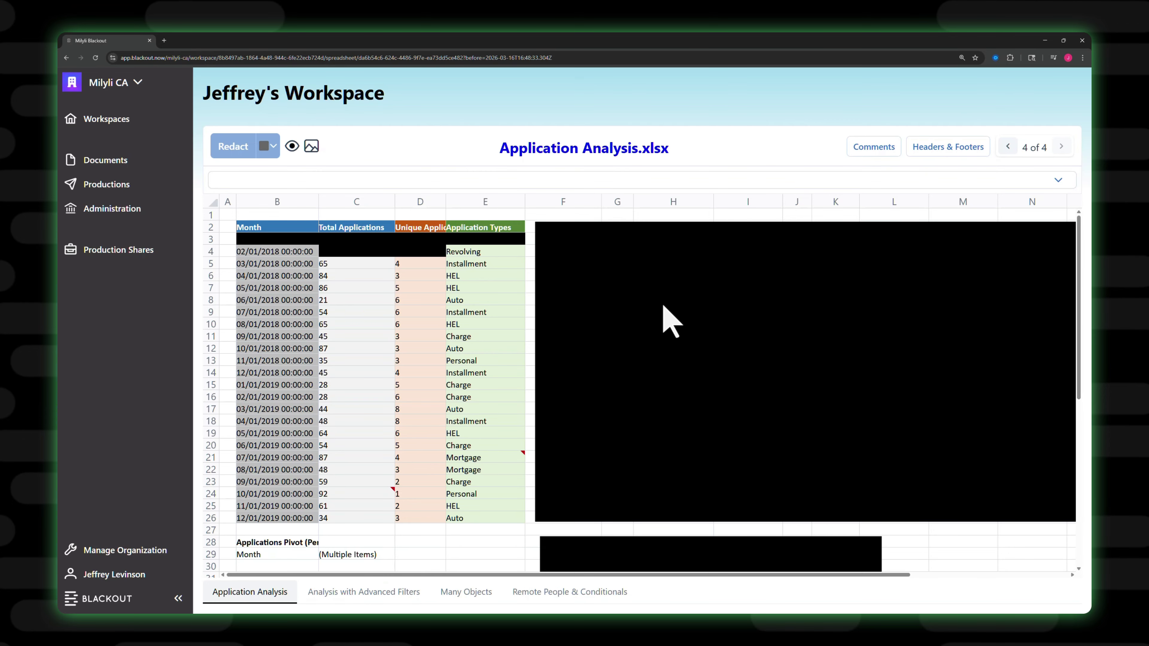
- Show the sheet's comments and restore the original text of the redacted comment on cell E21
left_click(880, 154)
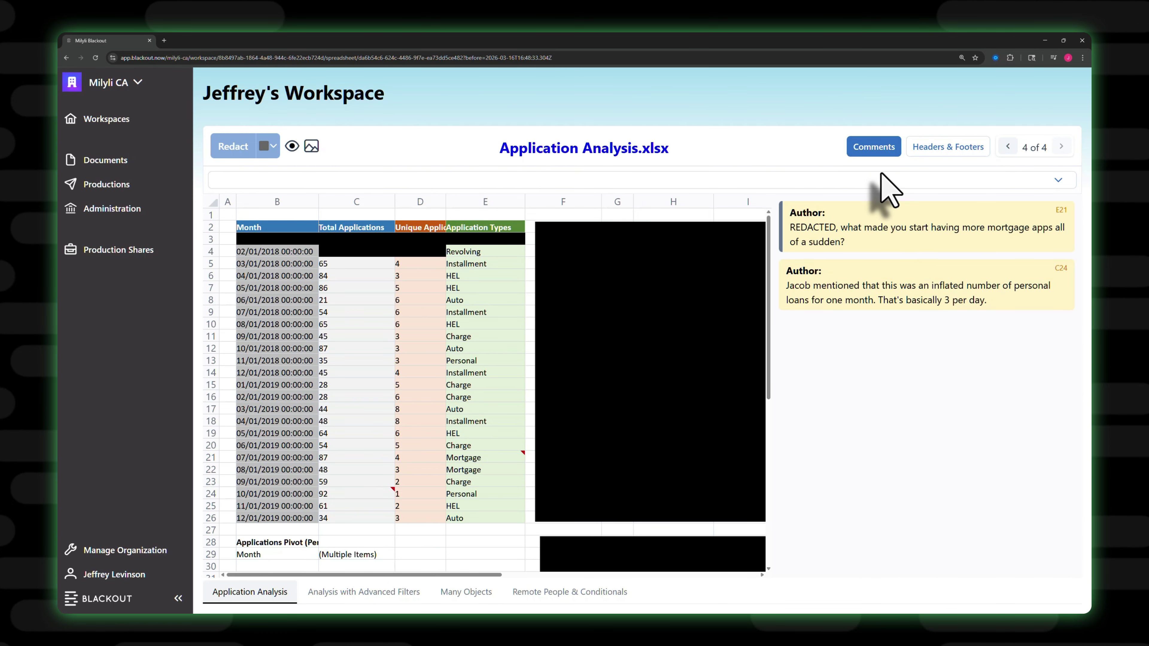
right_click(882, 235)
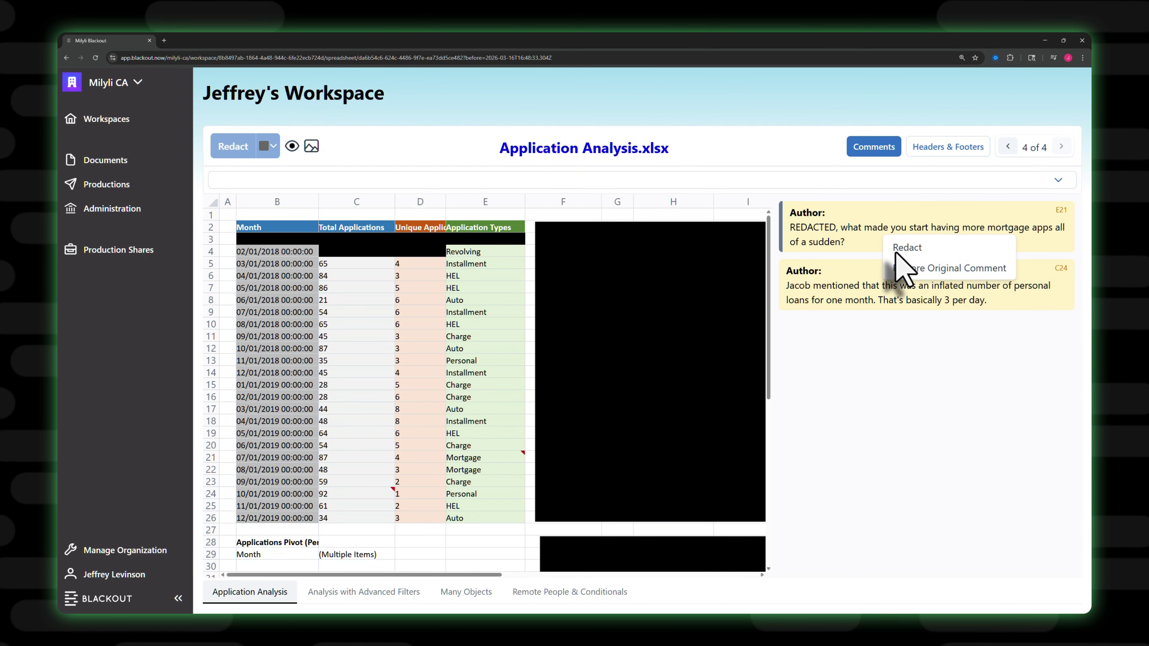
left_click(909, 270)
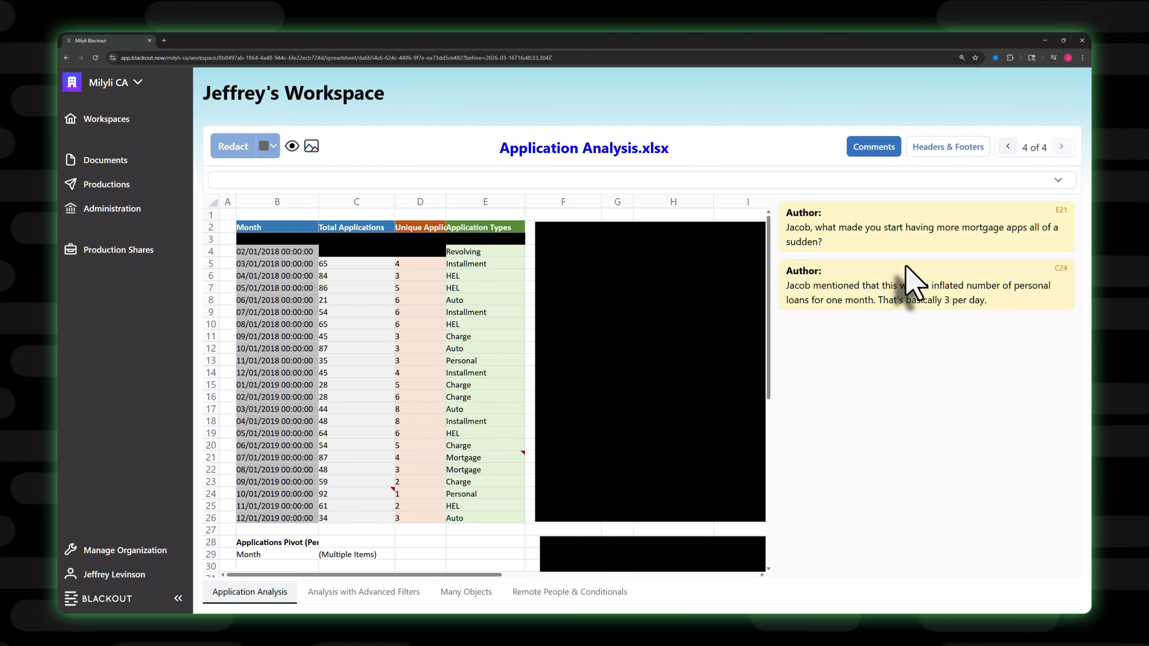
- Show the headers and footers and restore the original text of the redacted First Page Header Right
left_click(941, 146)
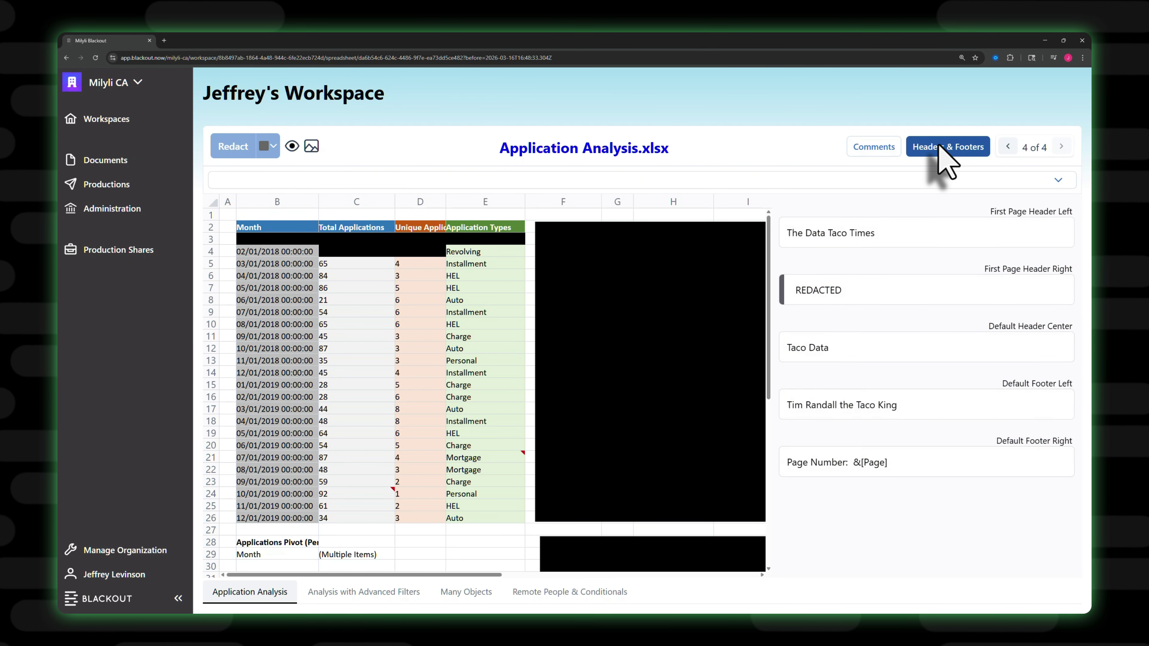
right_click(914, 288)
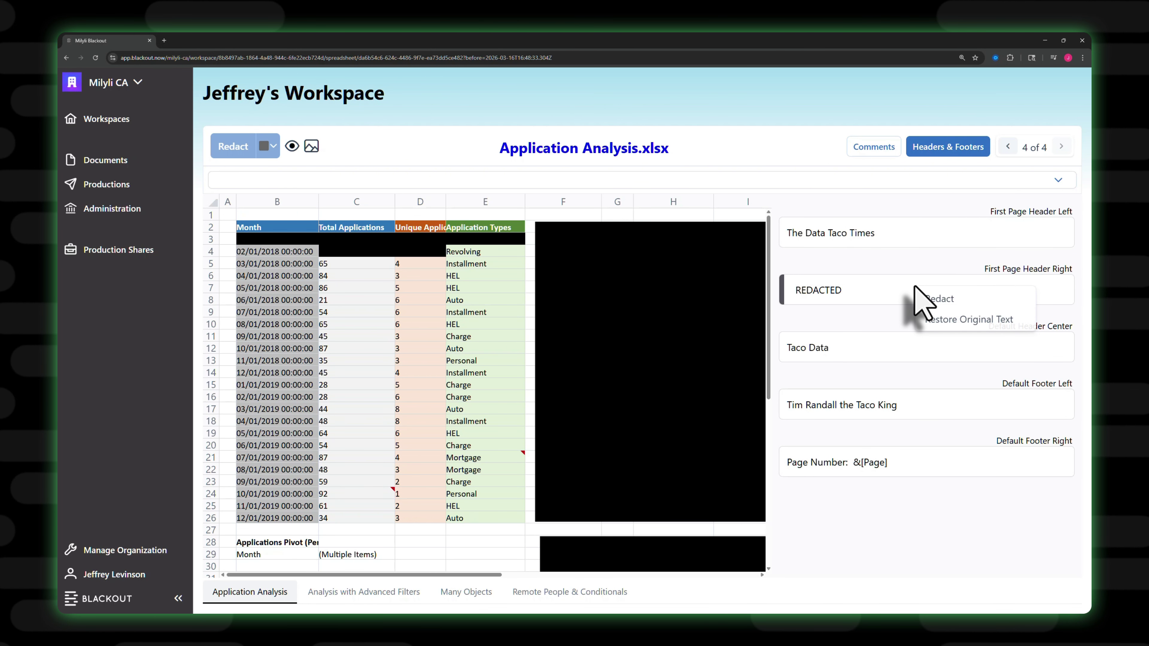
left_click(942, 319)
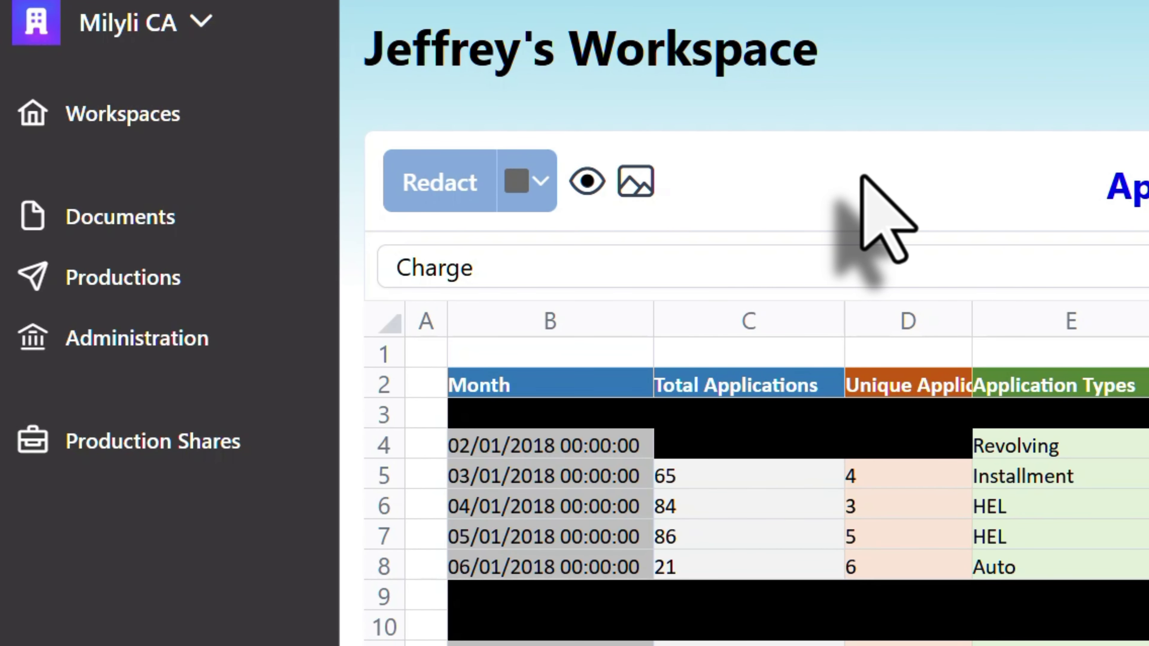
- Make the redactions see-through to view the cell contents and chart beneath them
left_click(587, 188)
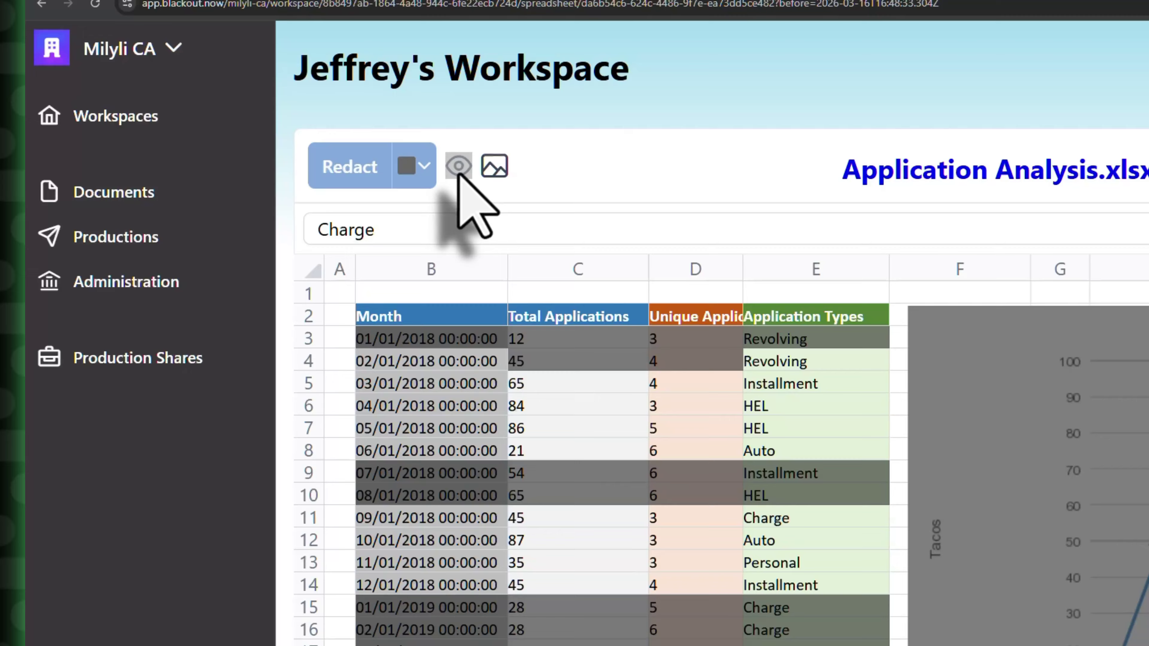